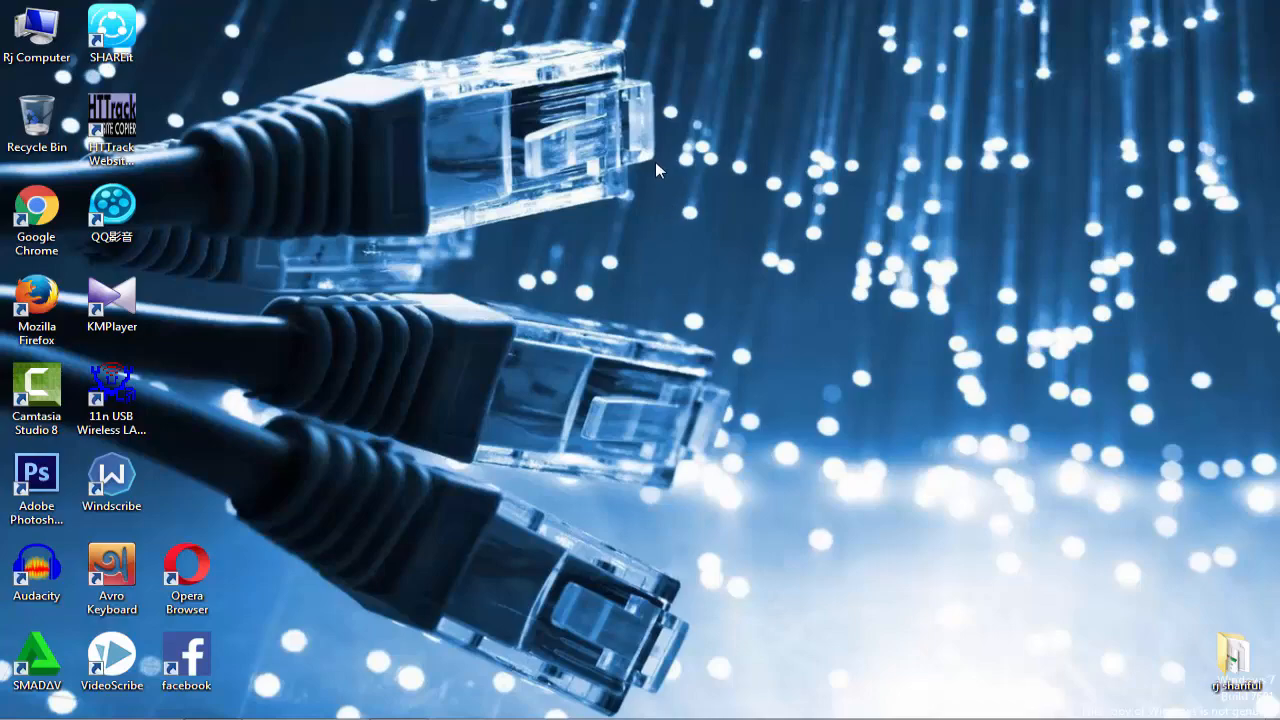
Open the Chrome browser and go to the bitly.com website.
click(278, 718)
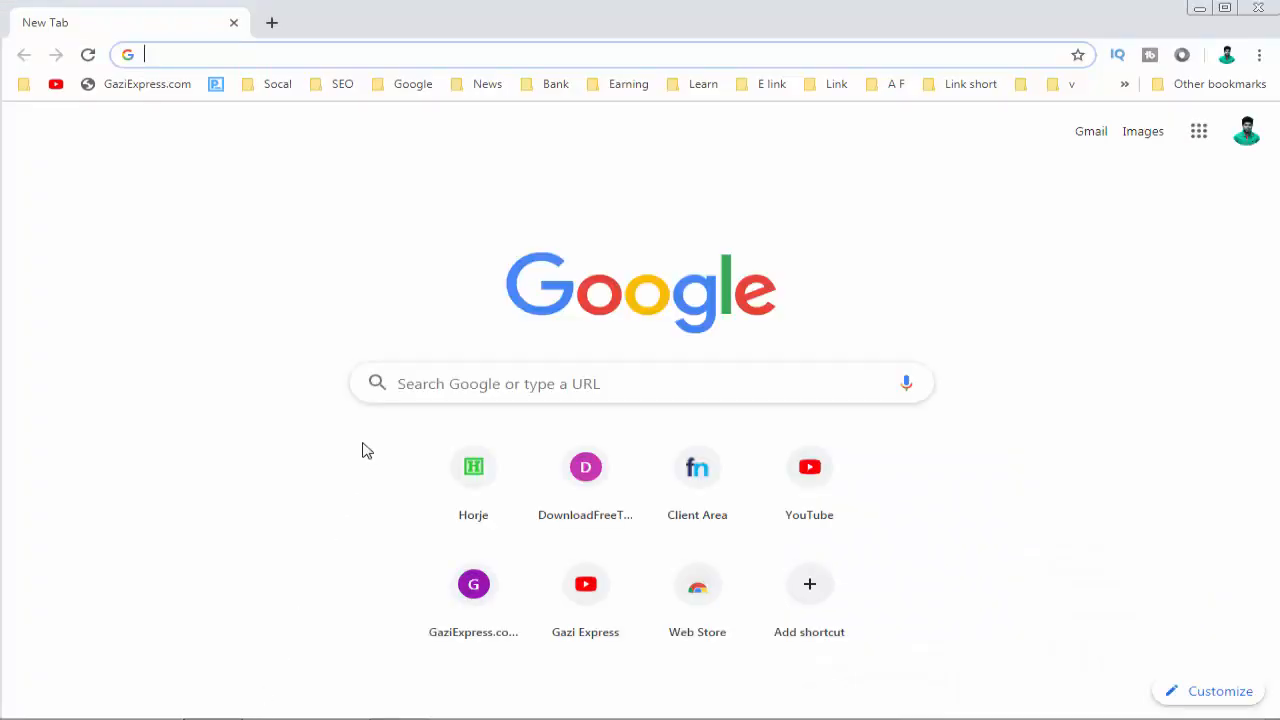
text(b)
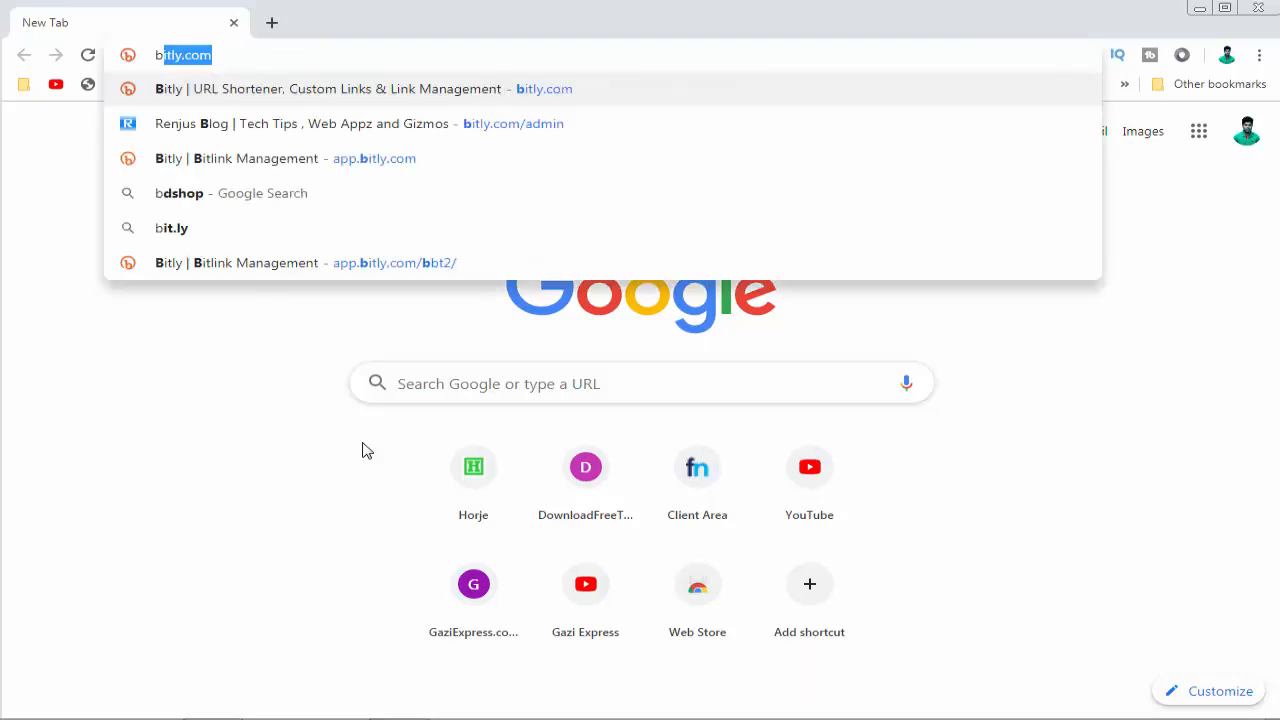
text(itl)
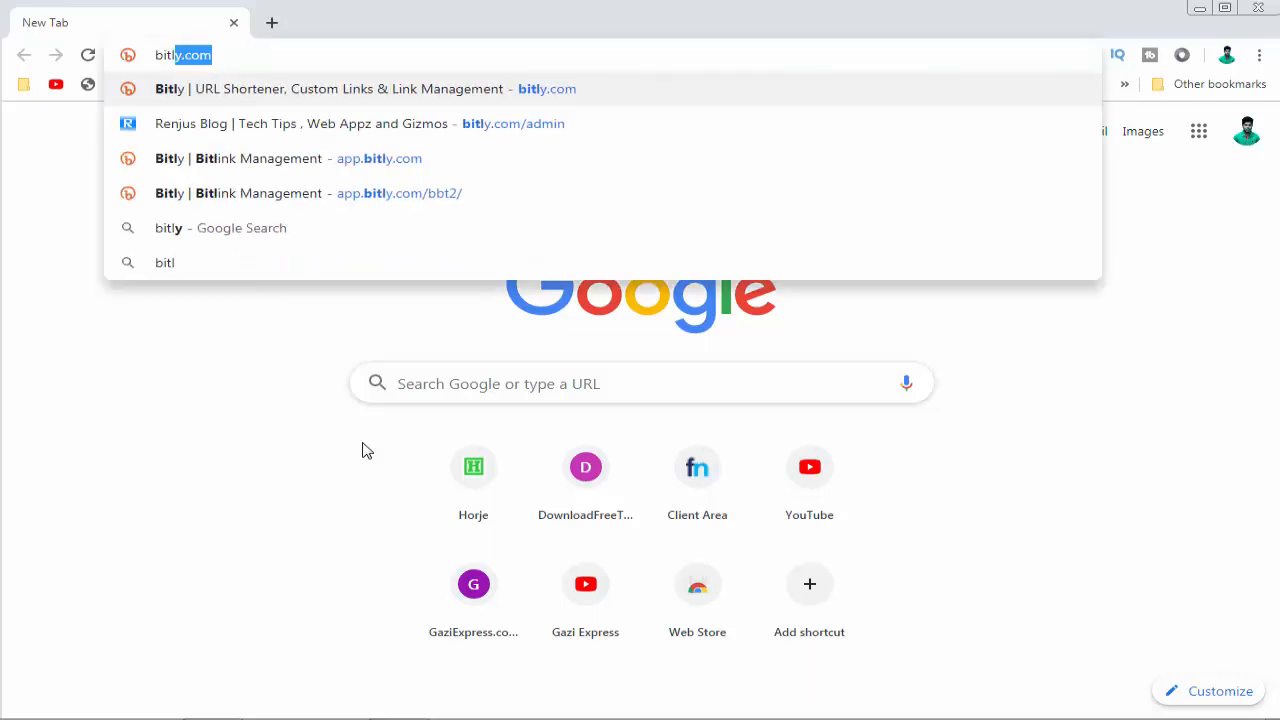
text(y.com)
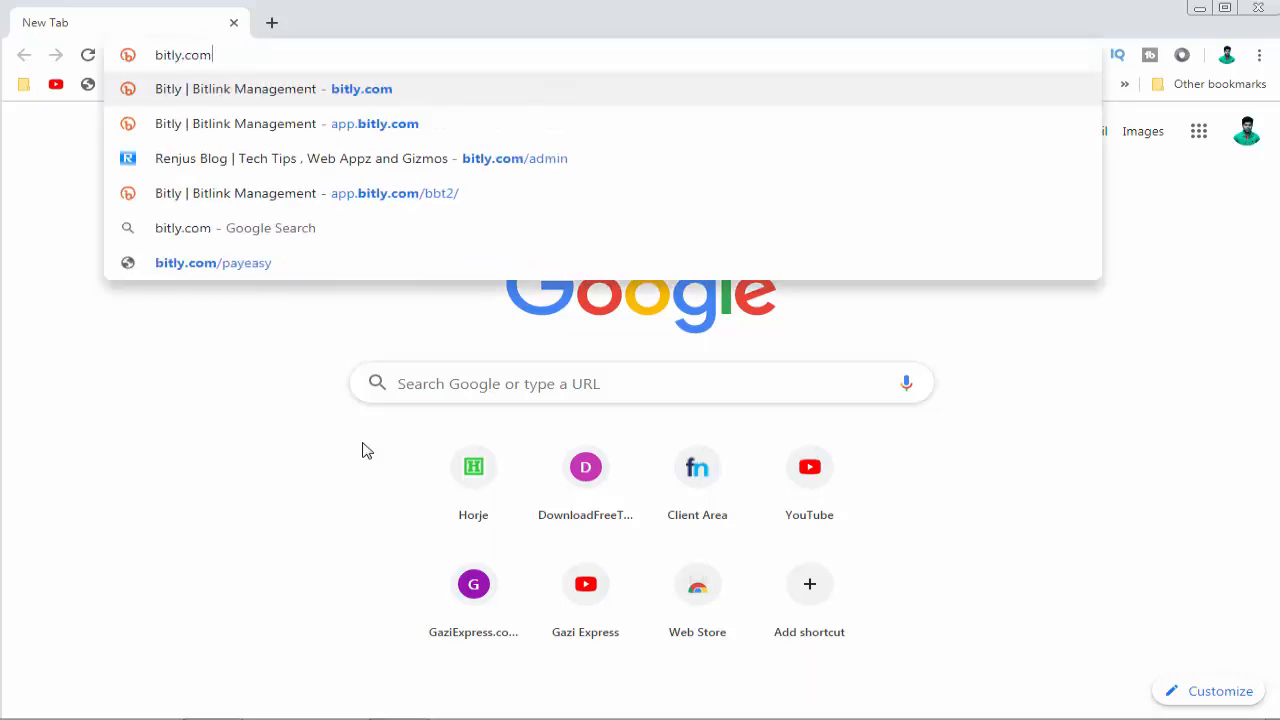
key(Return)
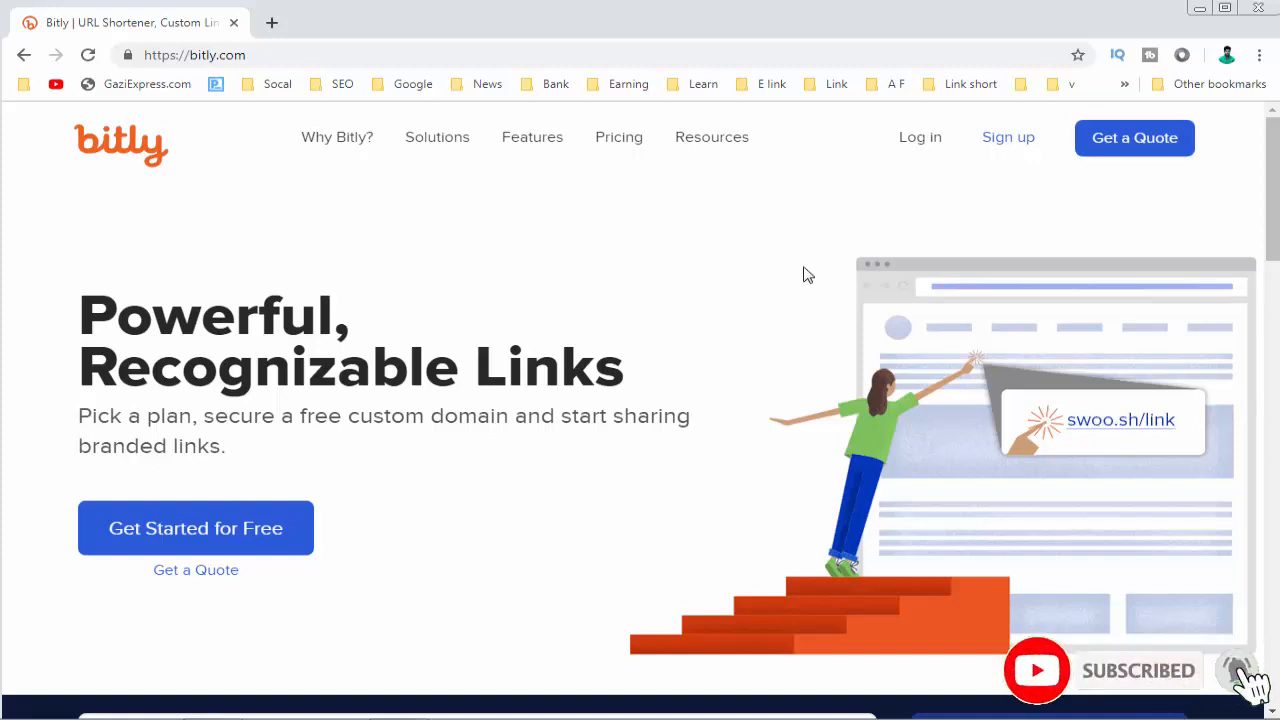
Open the account sign-up form for Bitly's free $0/month plan.
click(1020, 152)
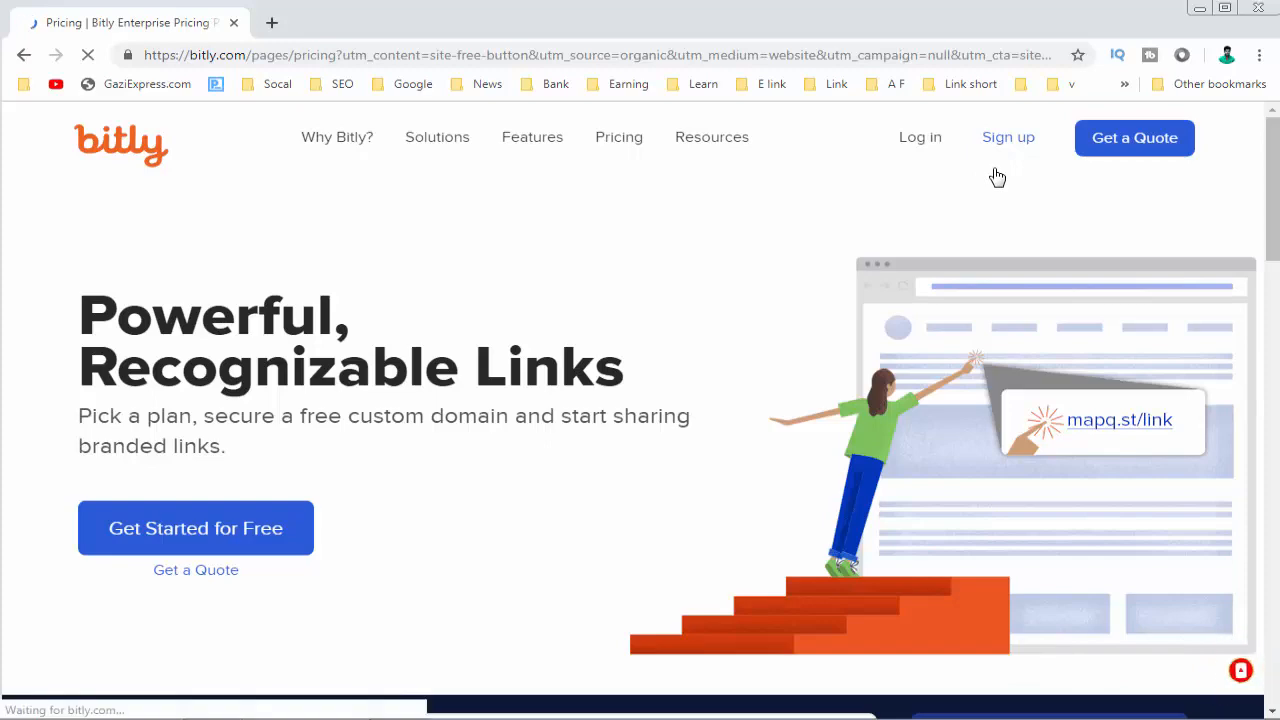
scroll(994, 177, down, 1)
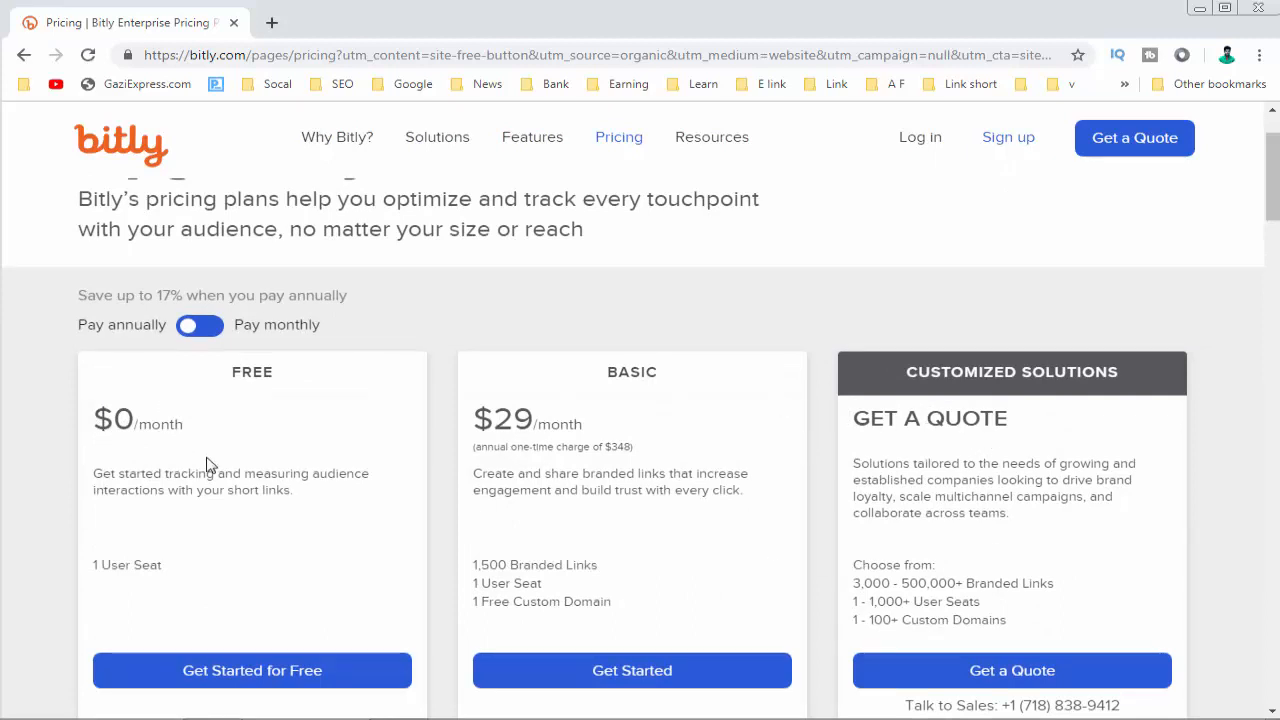
click(229, 686)
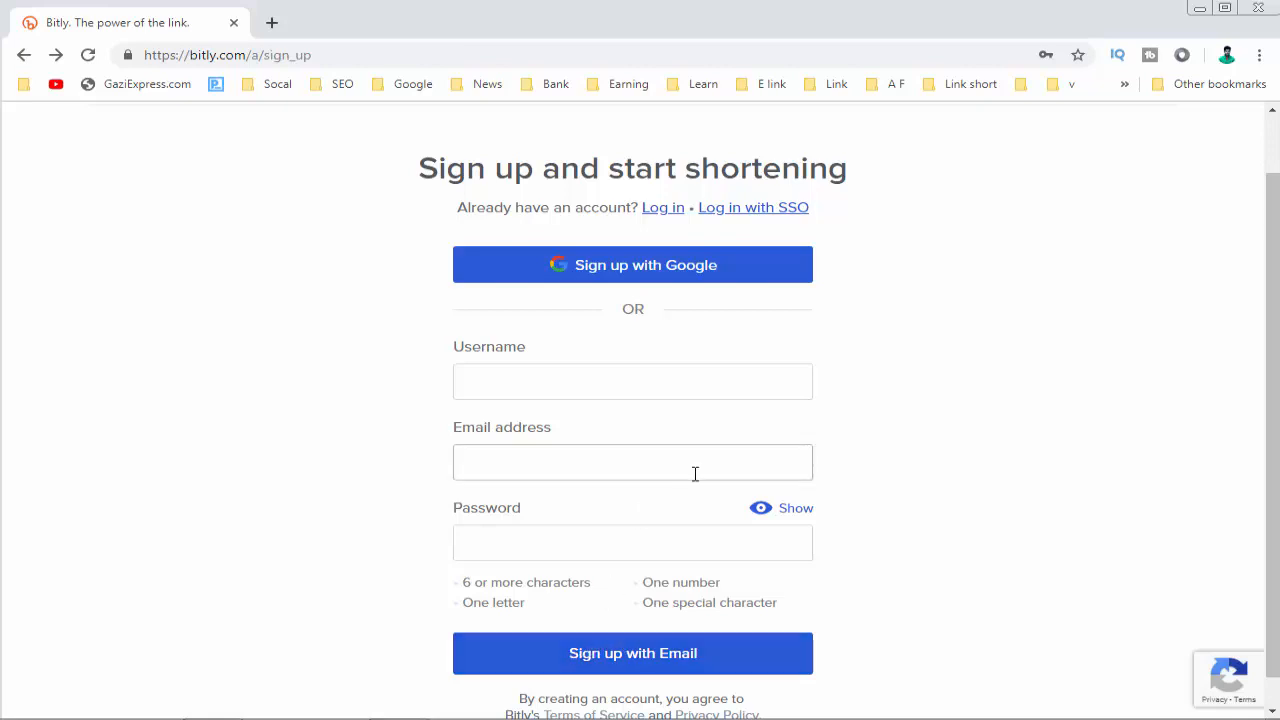
Switch to the login page and log in to the existing Bitly account with the prefilled credentials.
click(658, 212)
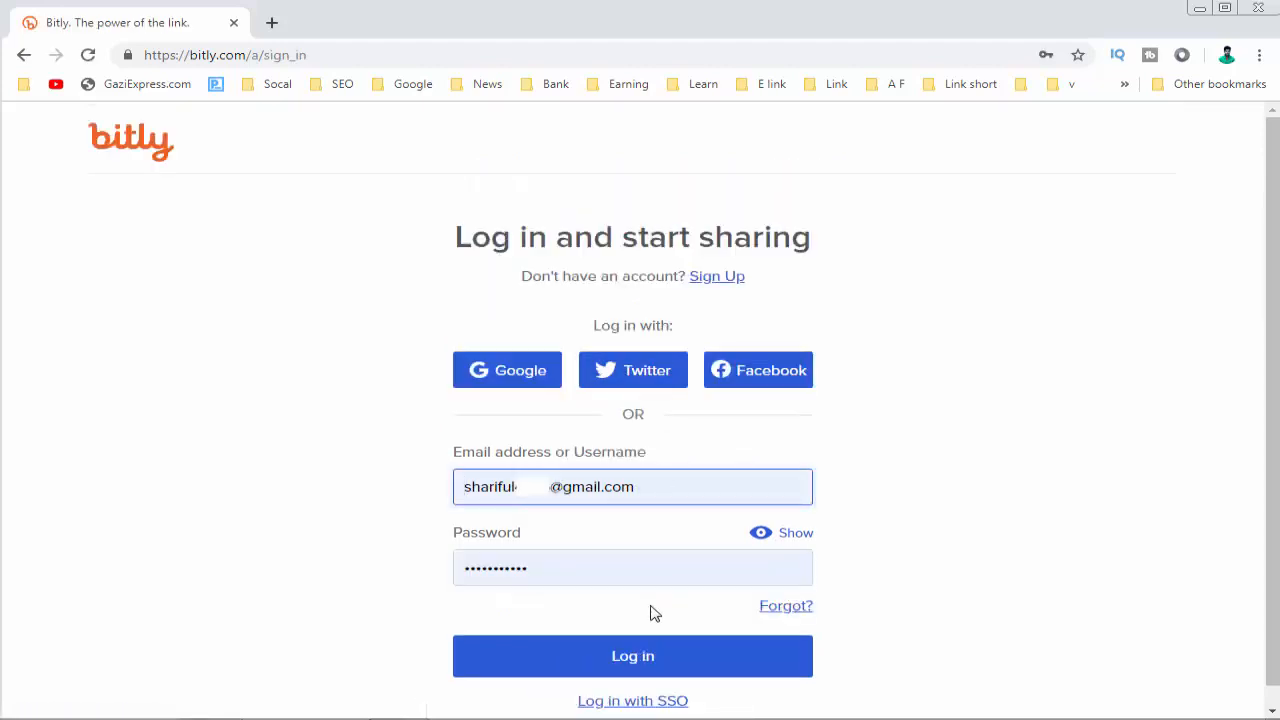
click(640, 658)
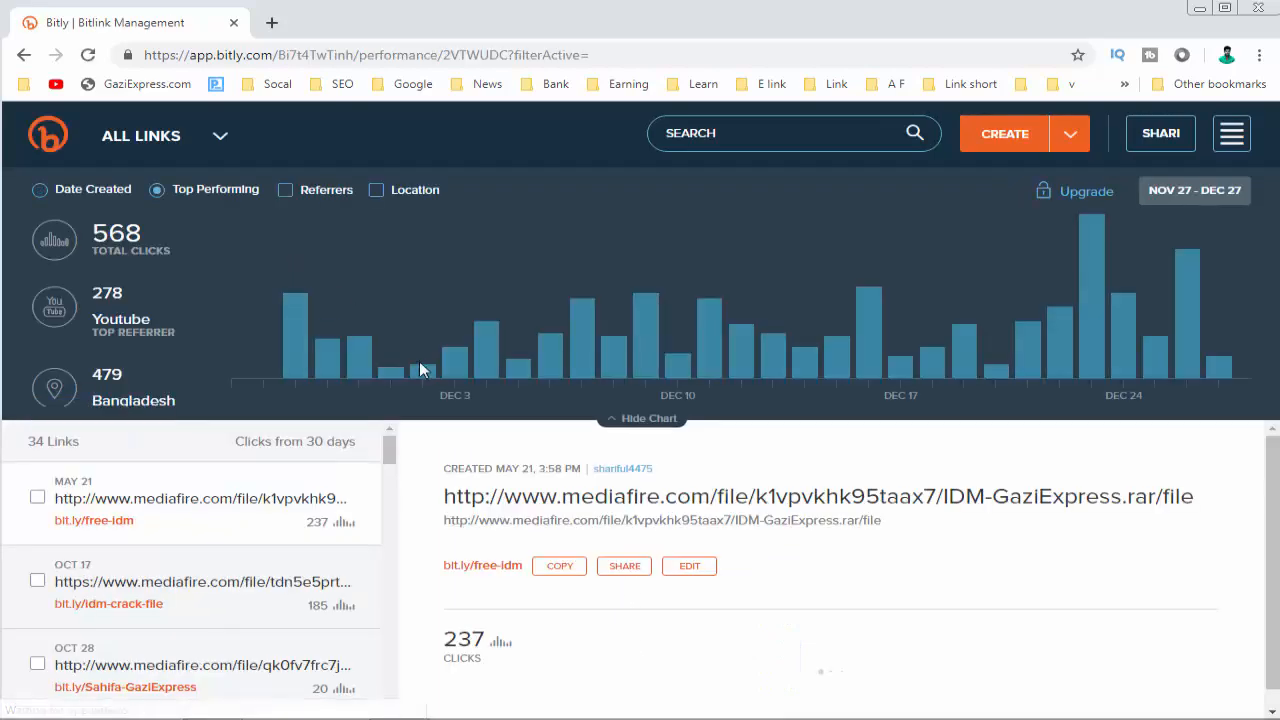
mouse_move(428, 372)
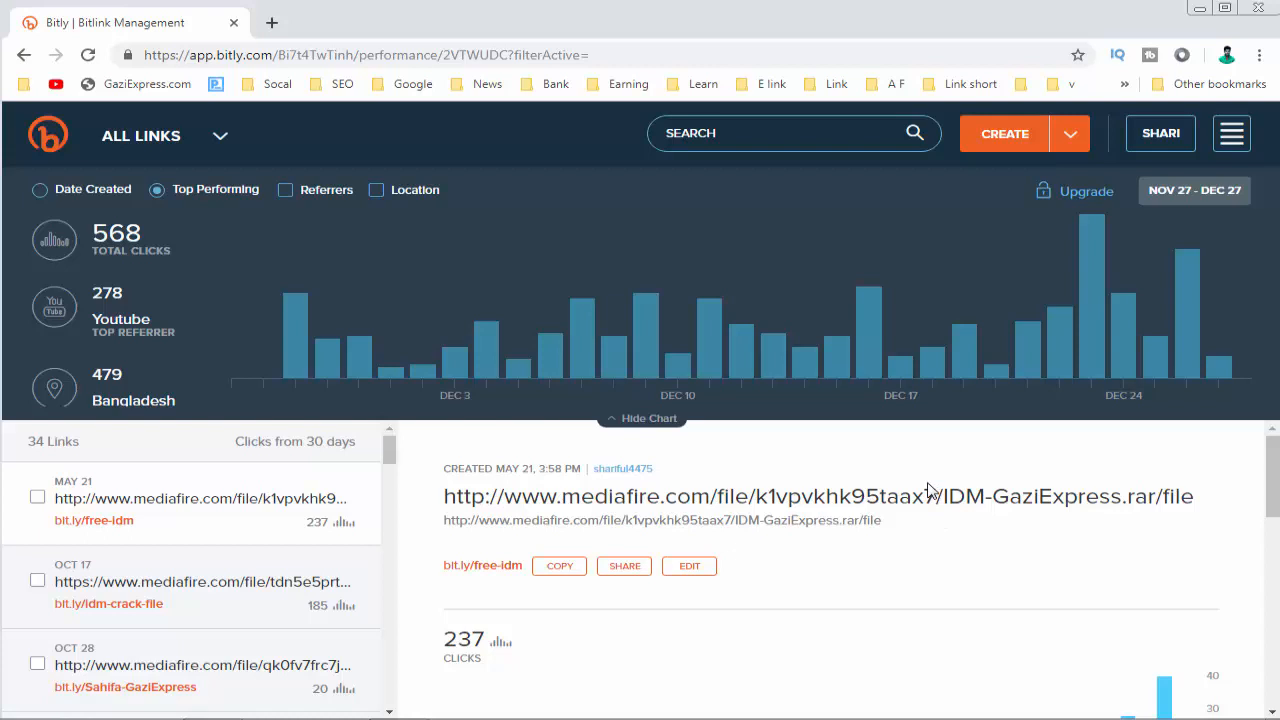
Search Google for "bitly" in a new browser tab.
click(271, 22)
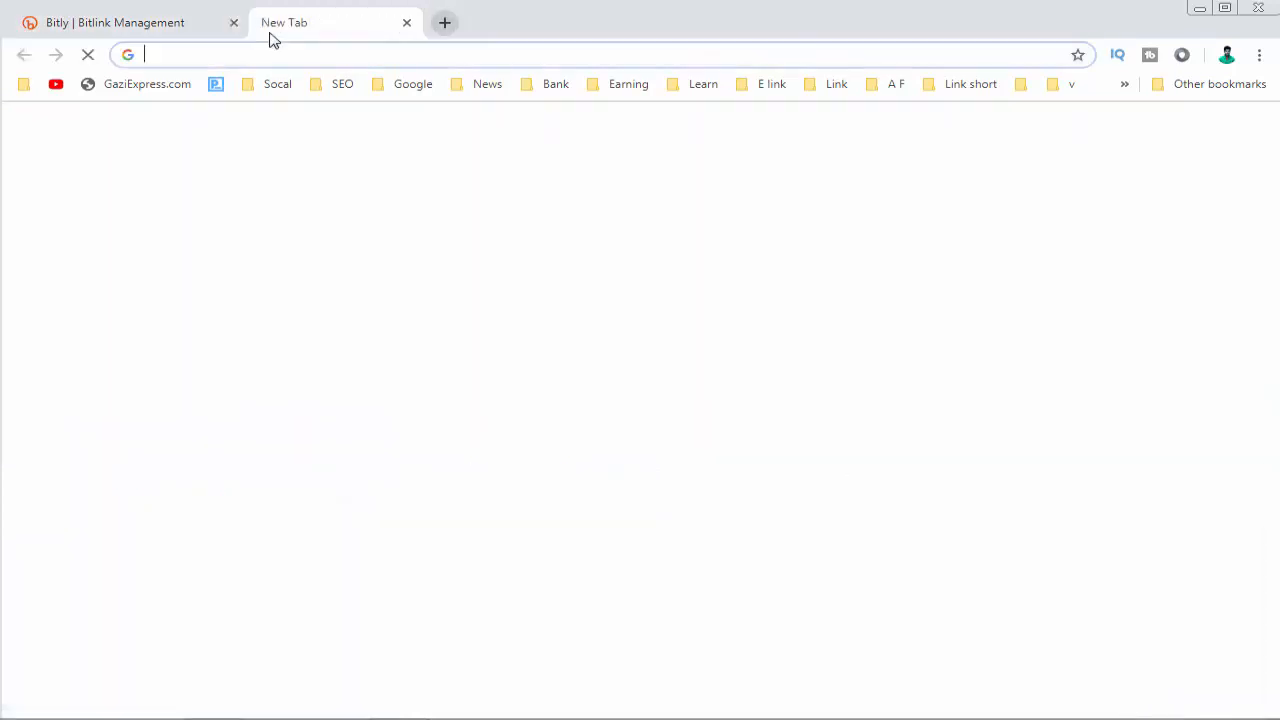
text(bitly)
key(Delete)
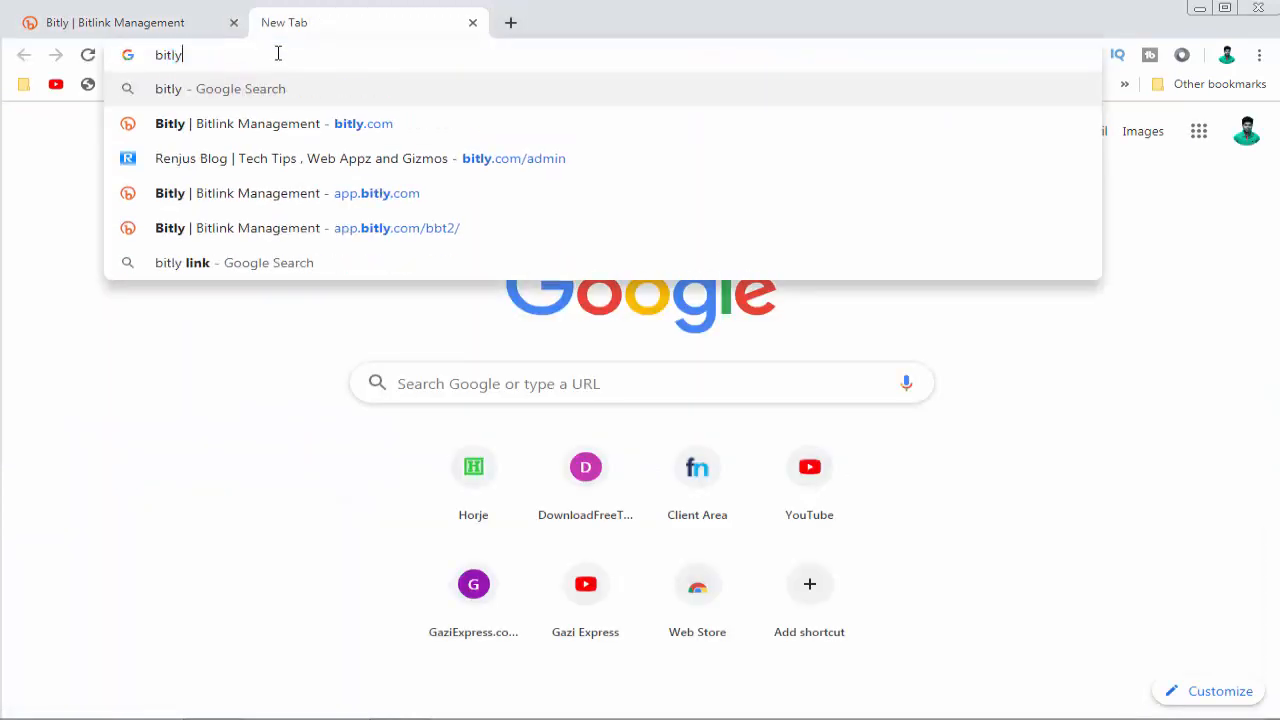
key(Return)
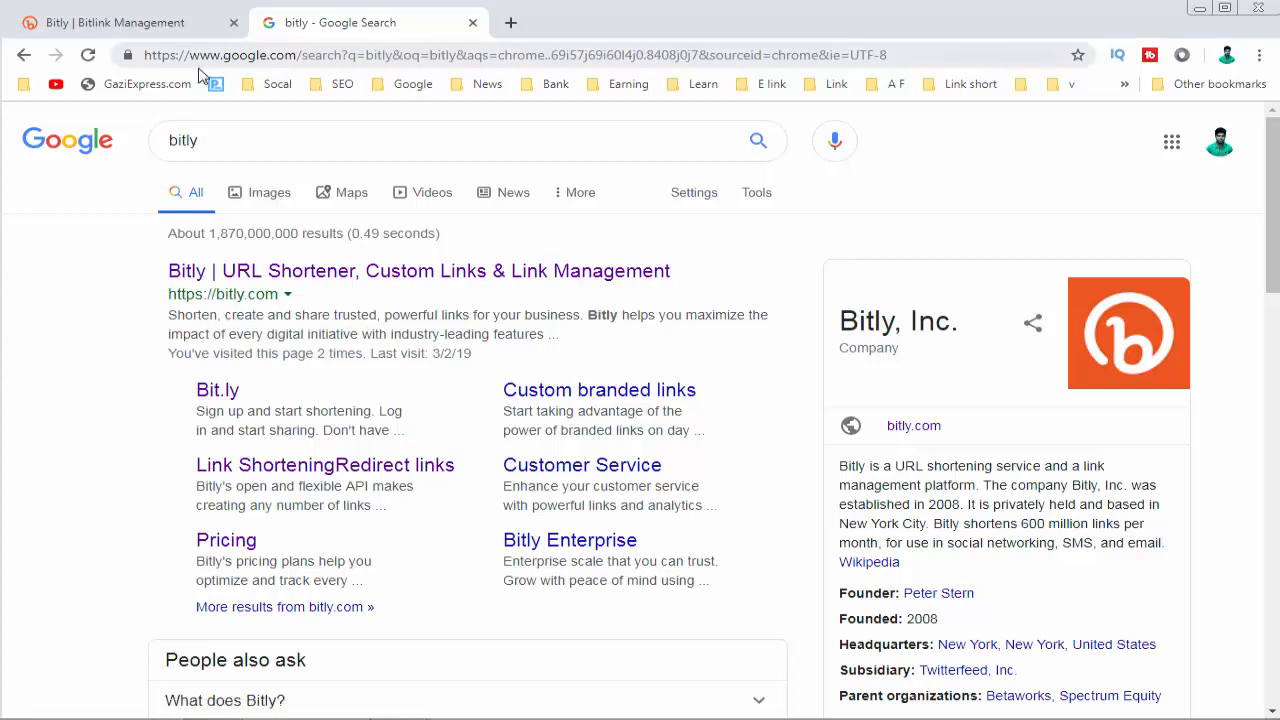
Copy the full URL of the Google search results page.
drag(146, 55, 954, 44)
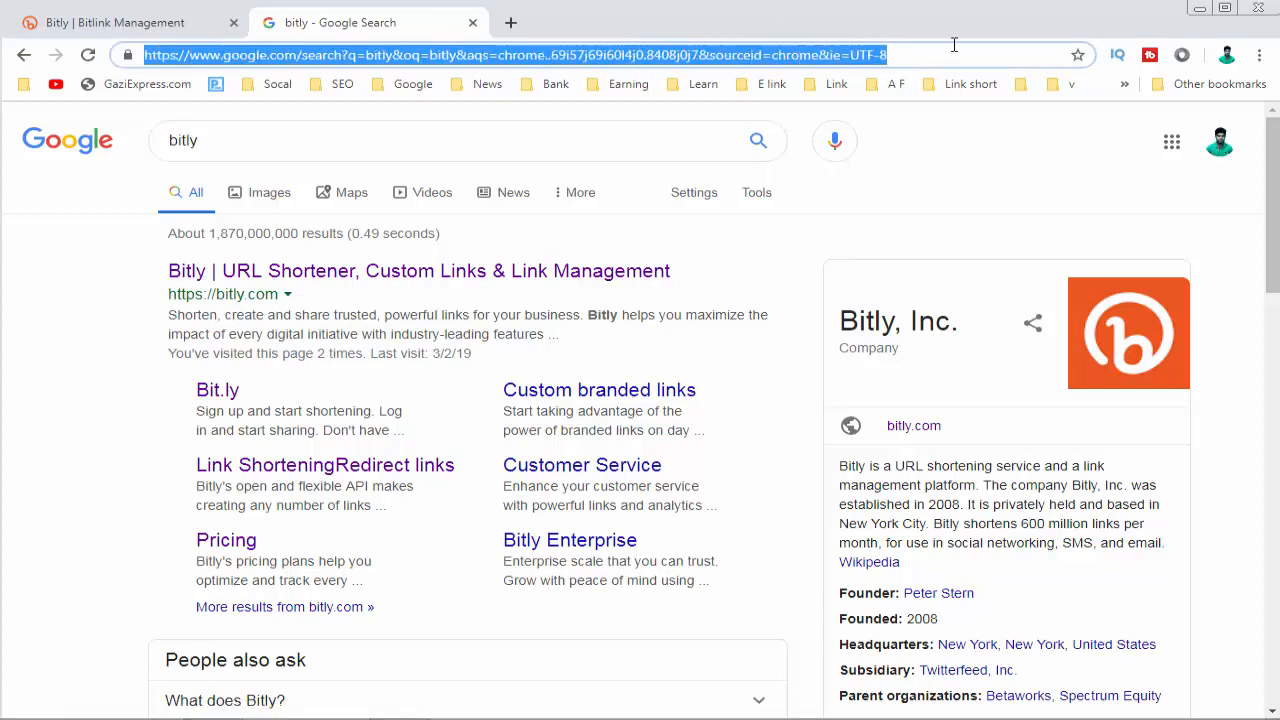
click(952, 155)
click(927, 60)
drag(914, 54, 122, 55)
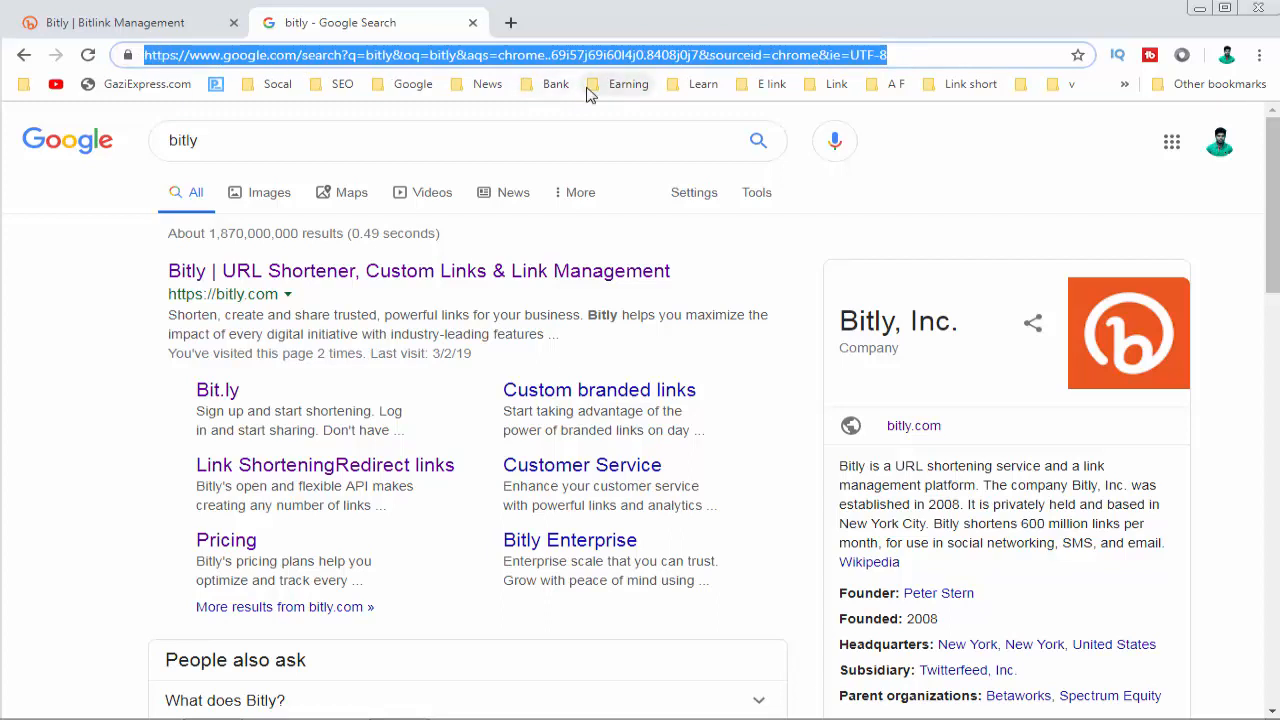
right_click(471, 61)
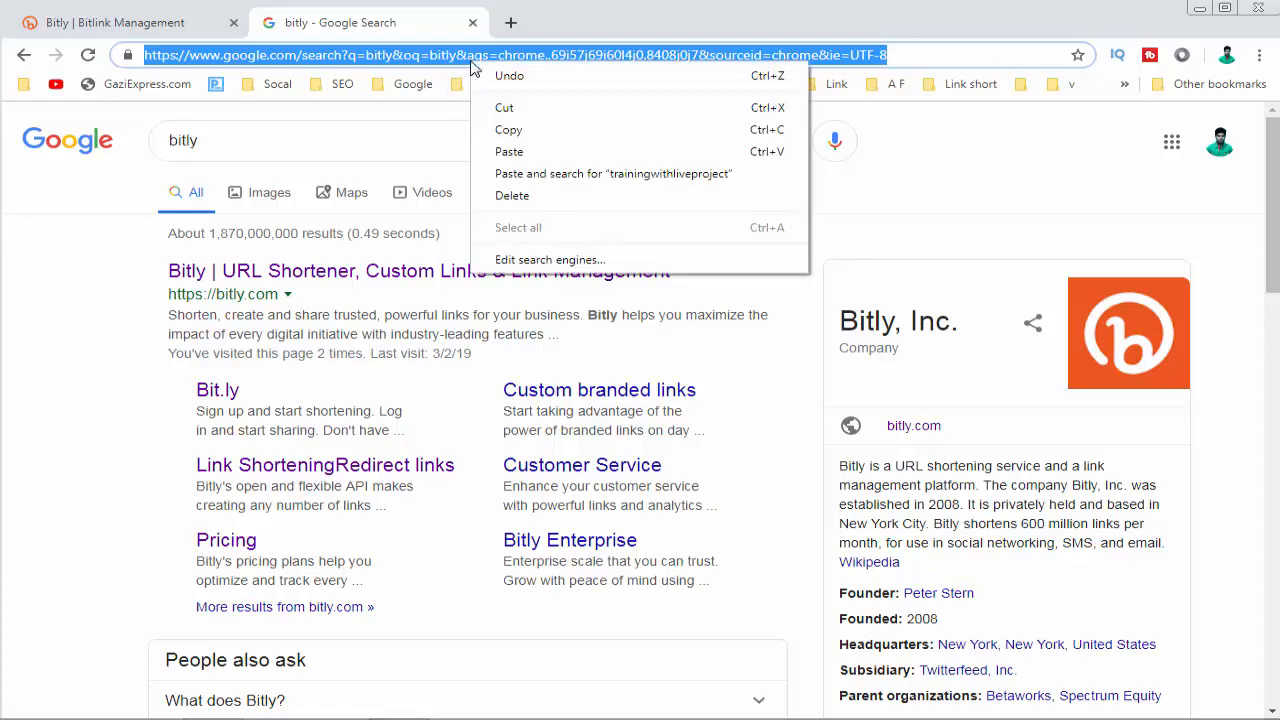
click(497, 136)
Create a new bit.ly short link in the Bitly dashboard from the copied Google search URL.
click(158, 26)
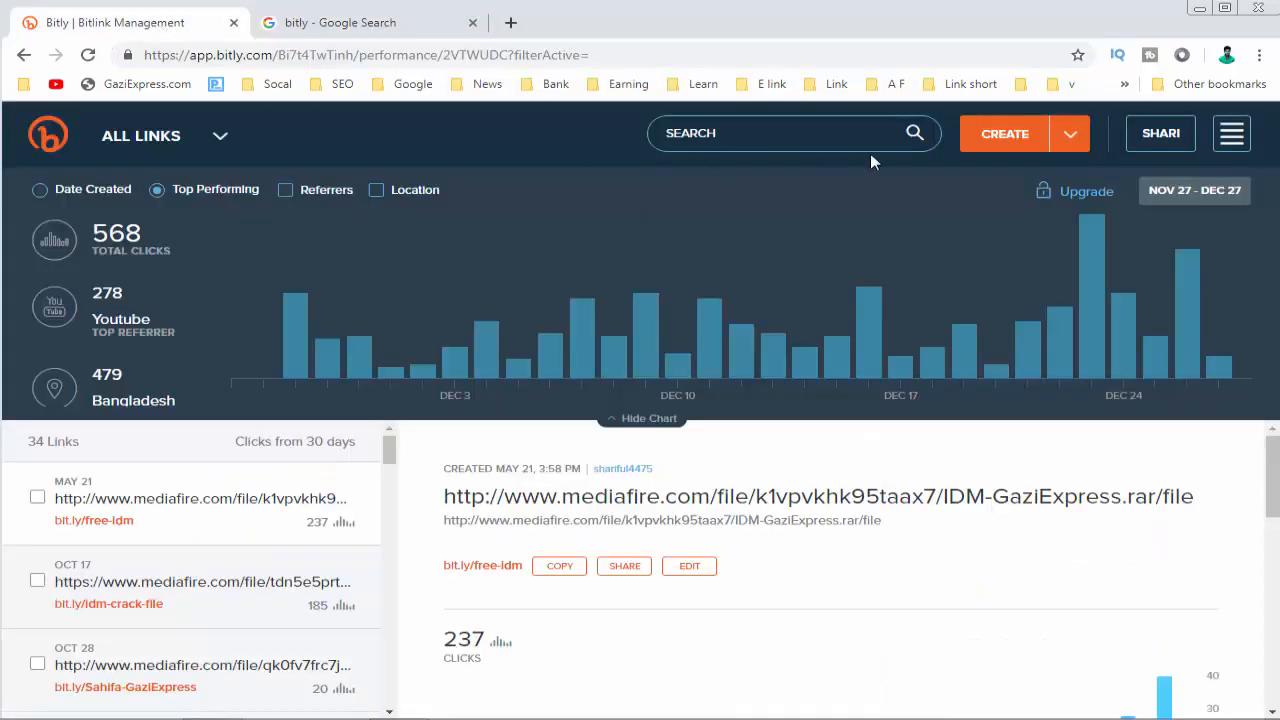
click(1003, 136)
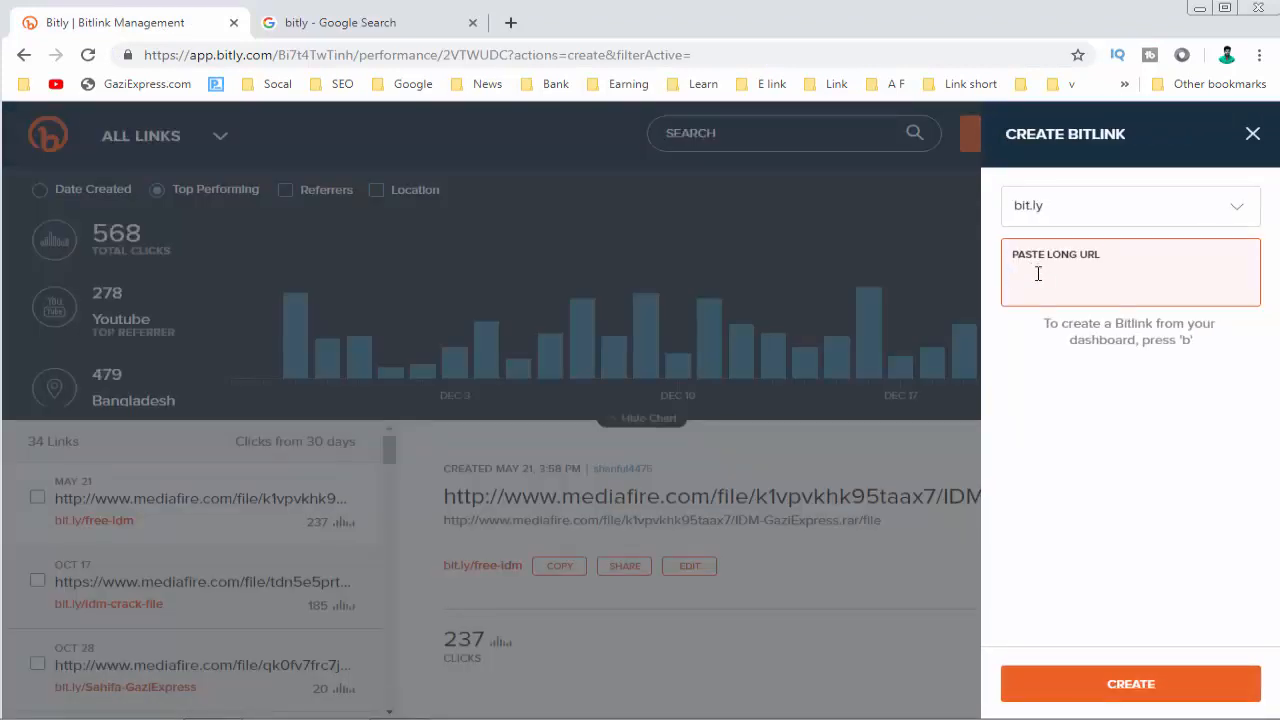
key(ctrl+v)
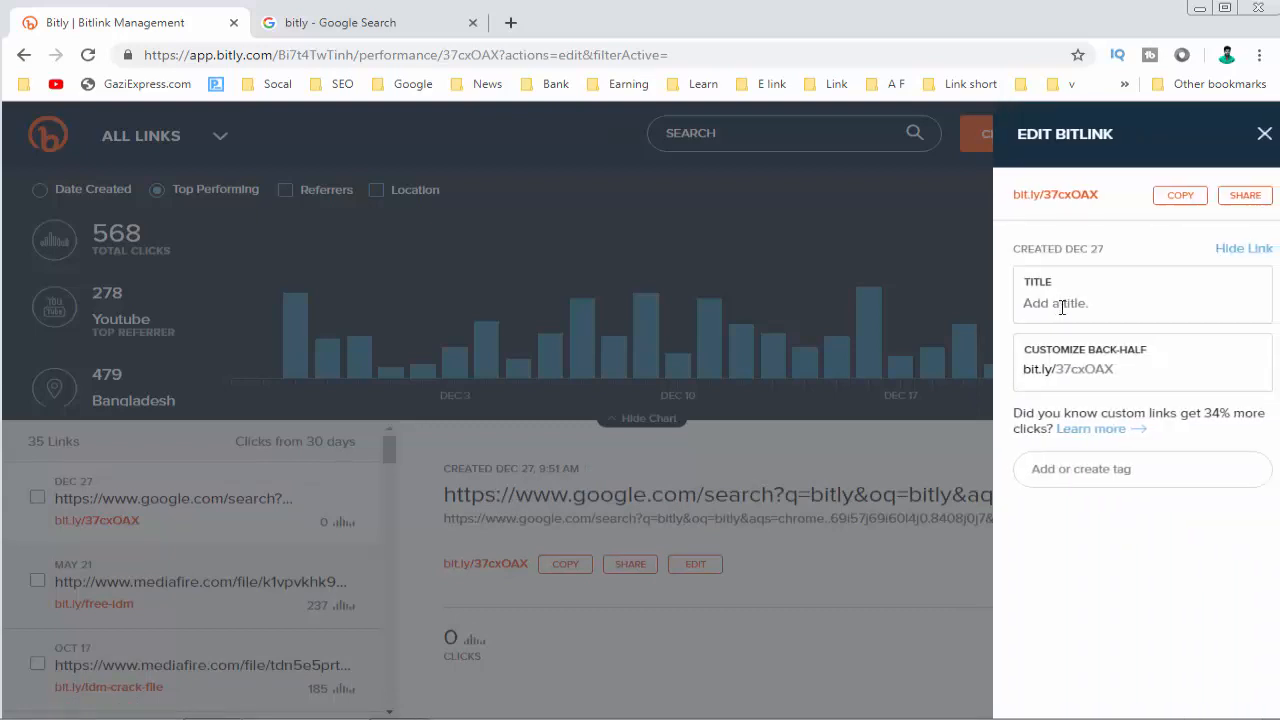
Copy the new short link and open it in a new browser tab to test its redirect.
drag(1110, 368, 1014, 374)
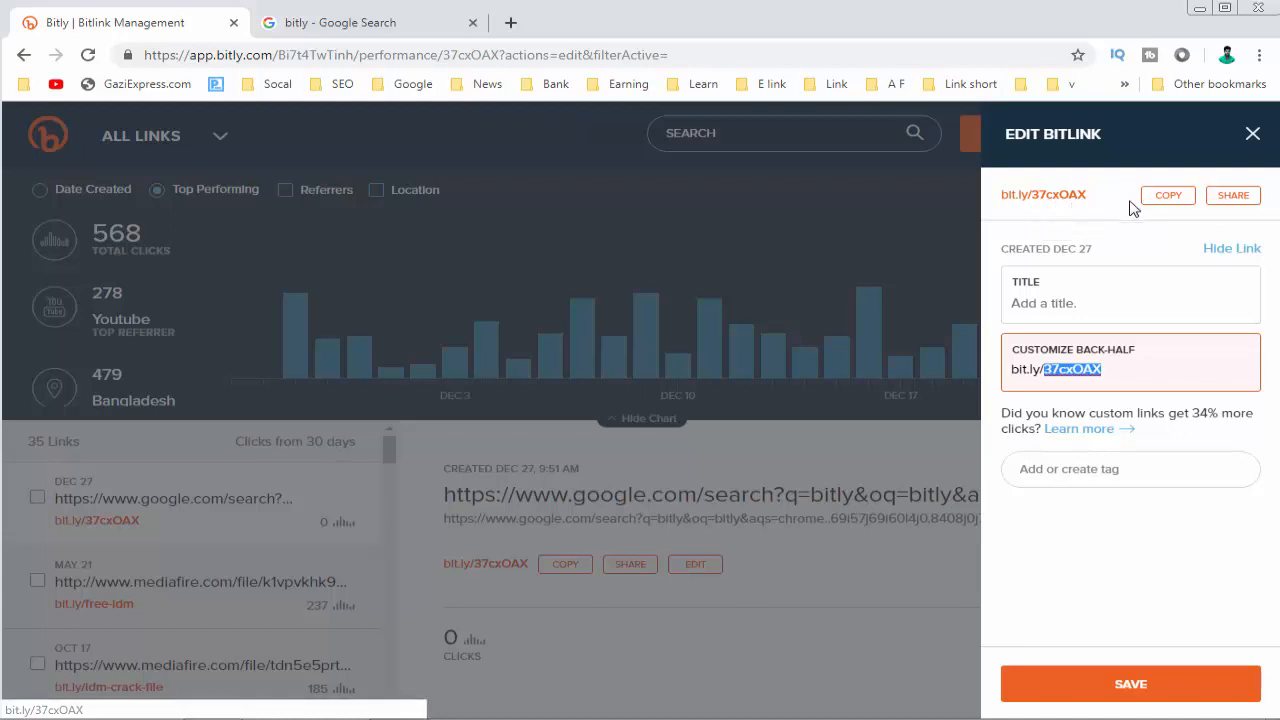
click(1166, 200)
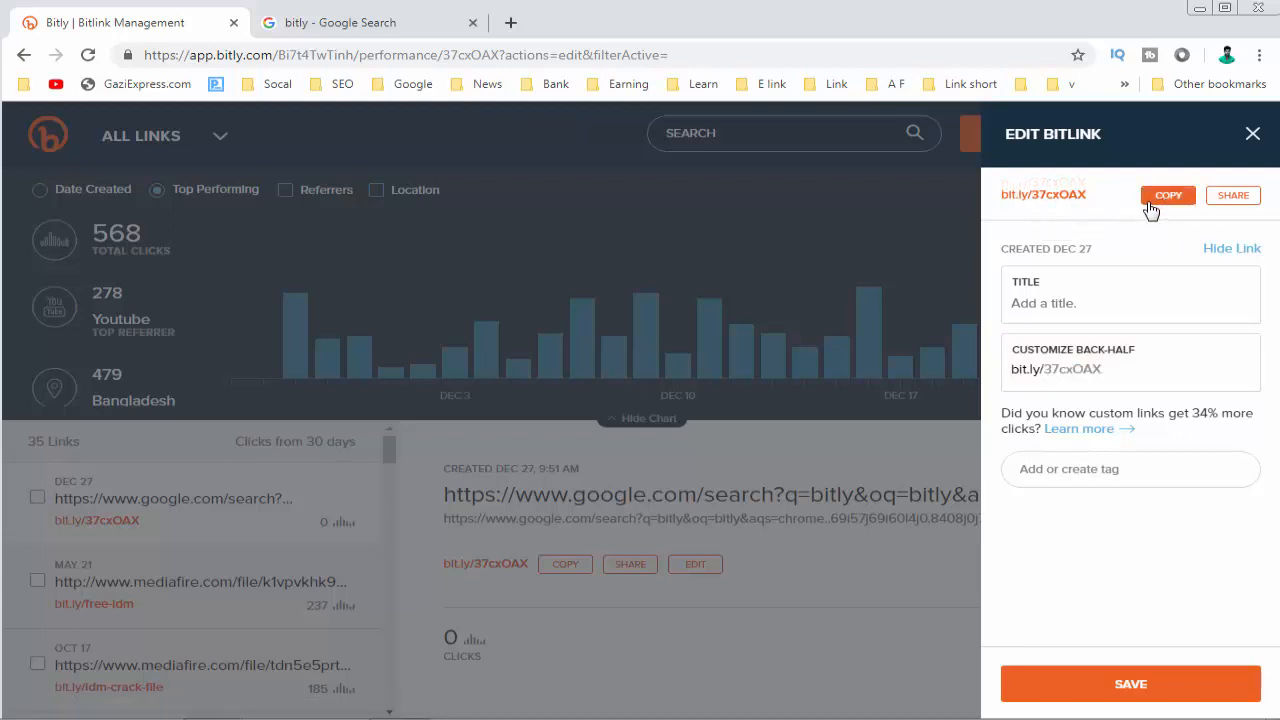
click(512, 24)
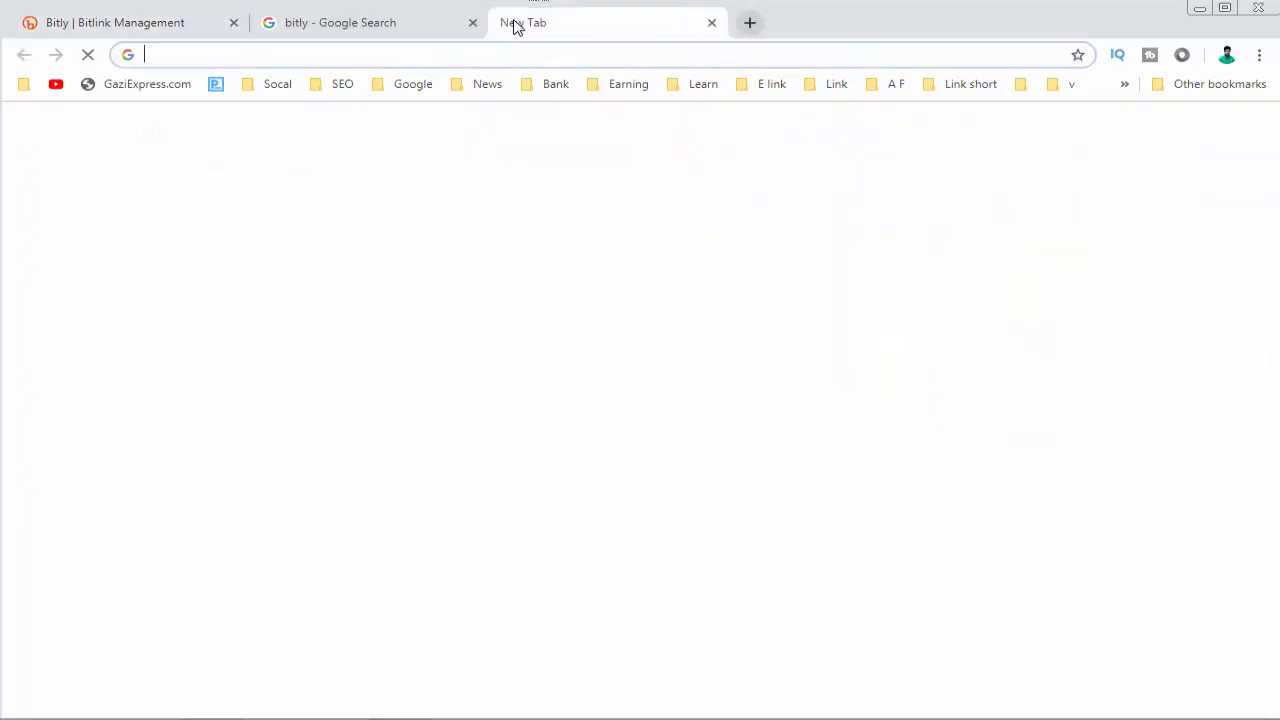
key(ctrl+v)
key(Return)
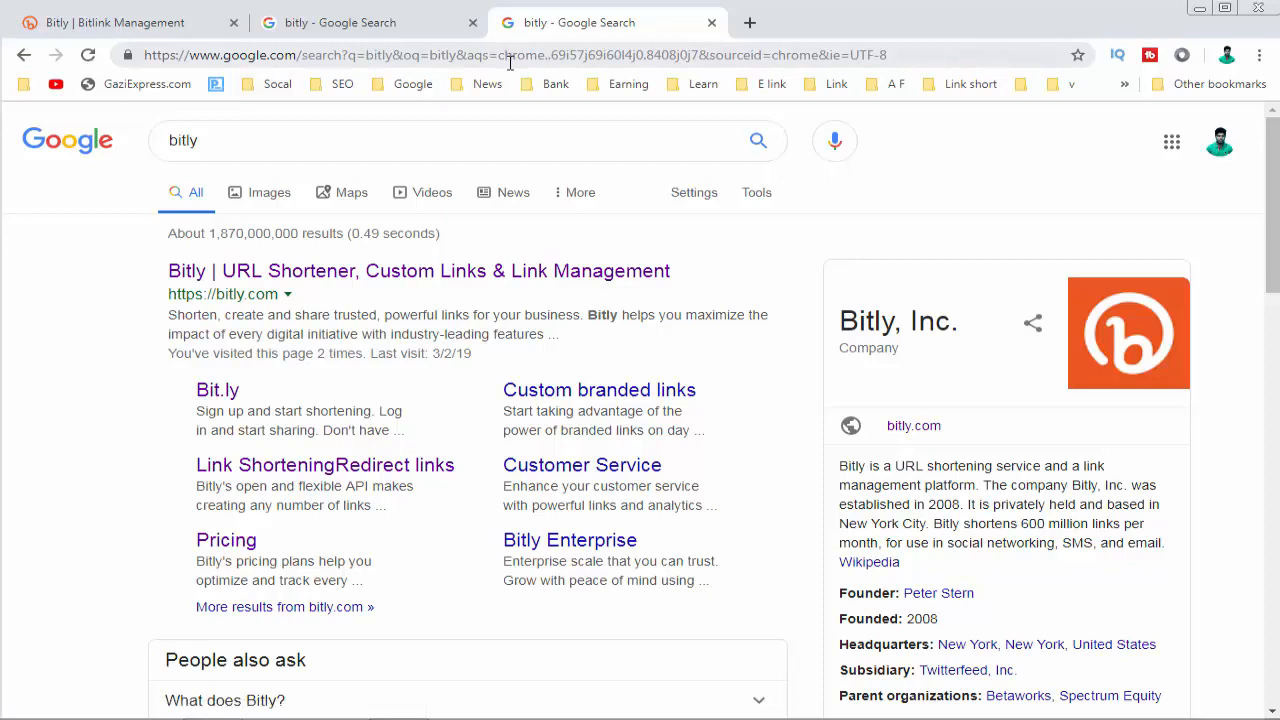
Return to the Bitly link editor and try to save "googleserch" as the short link's custom back-half.
click(160, 24)
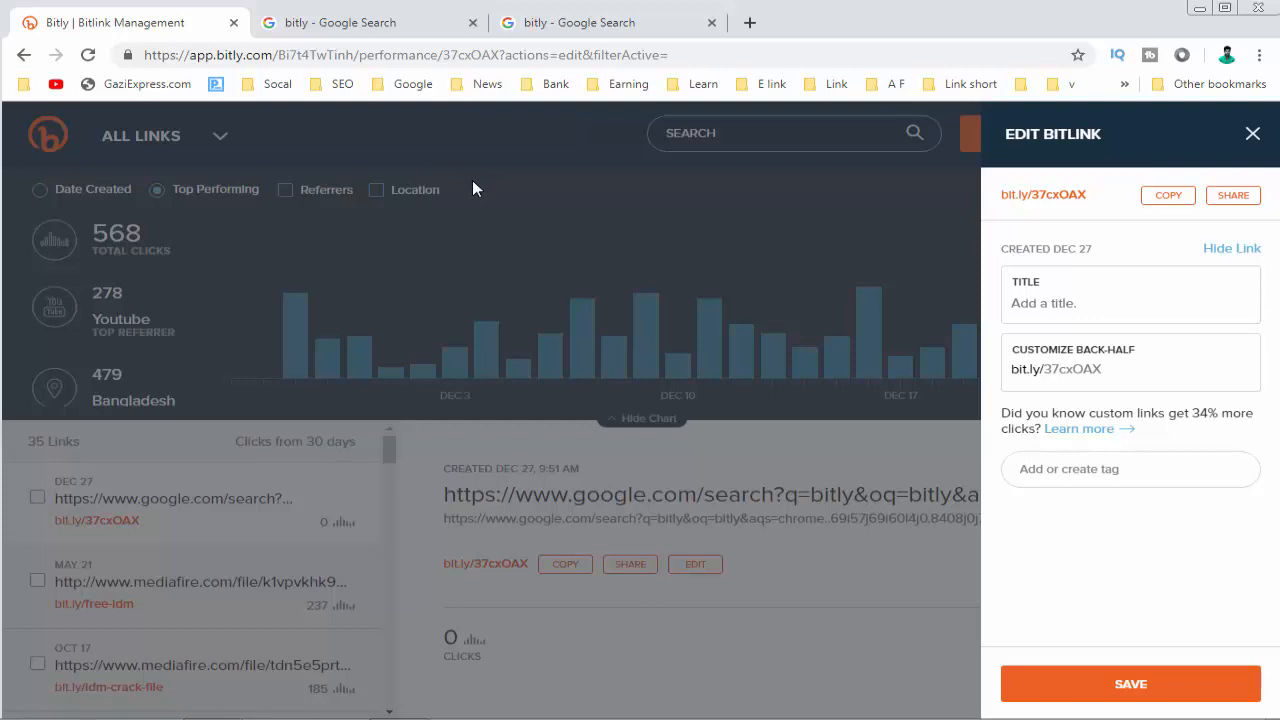
click(1112, 368)
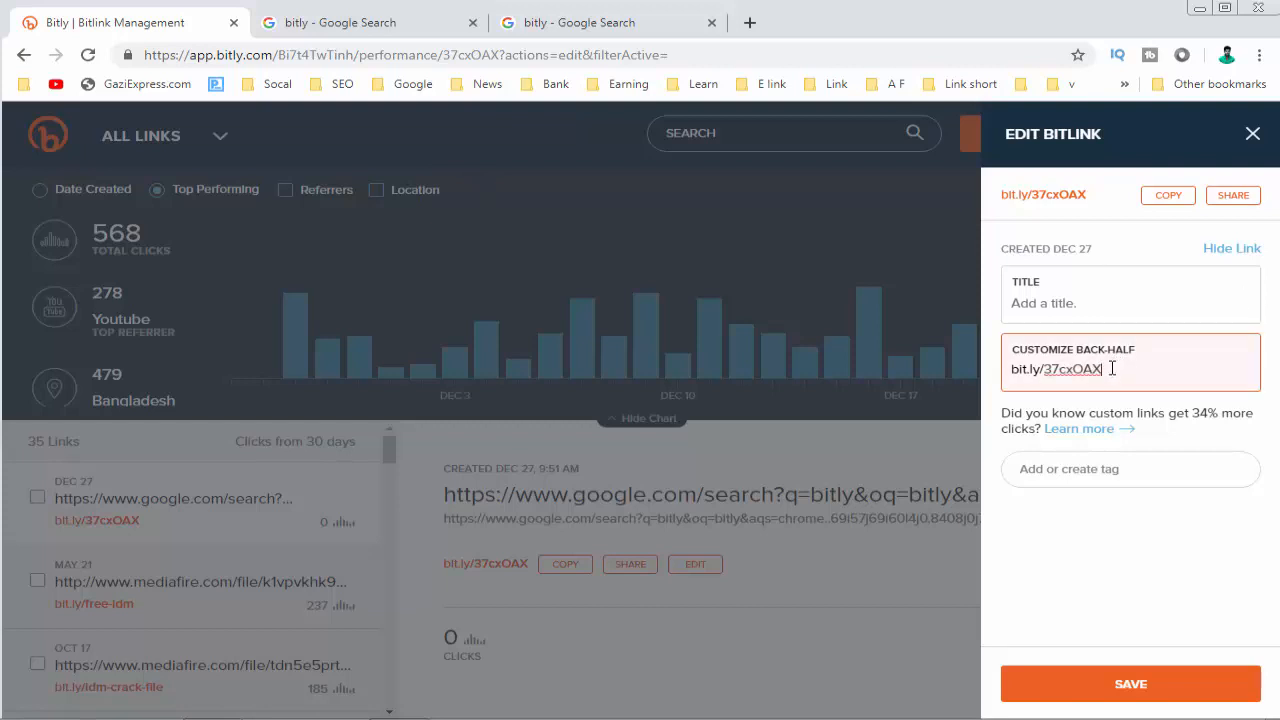
key(BackSpace)
key(BackSpace)
key(BackSpace)
key(BackSpace)
key(BackSpace)
key(BackSpace)
key(BackSpace)
click(1192, 688)
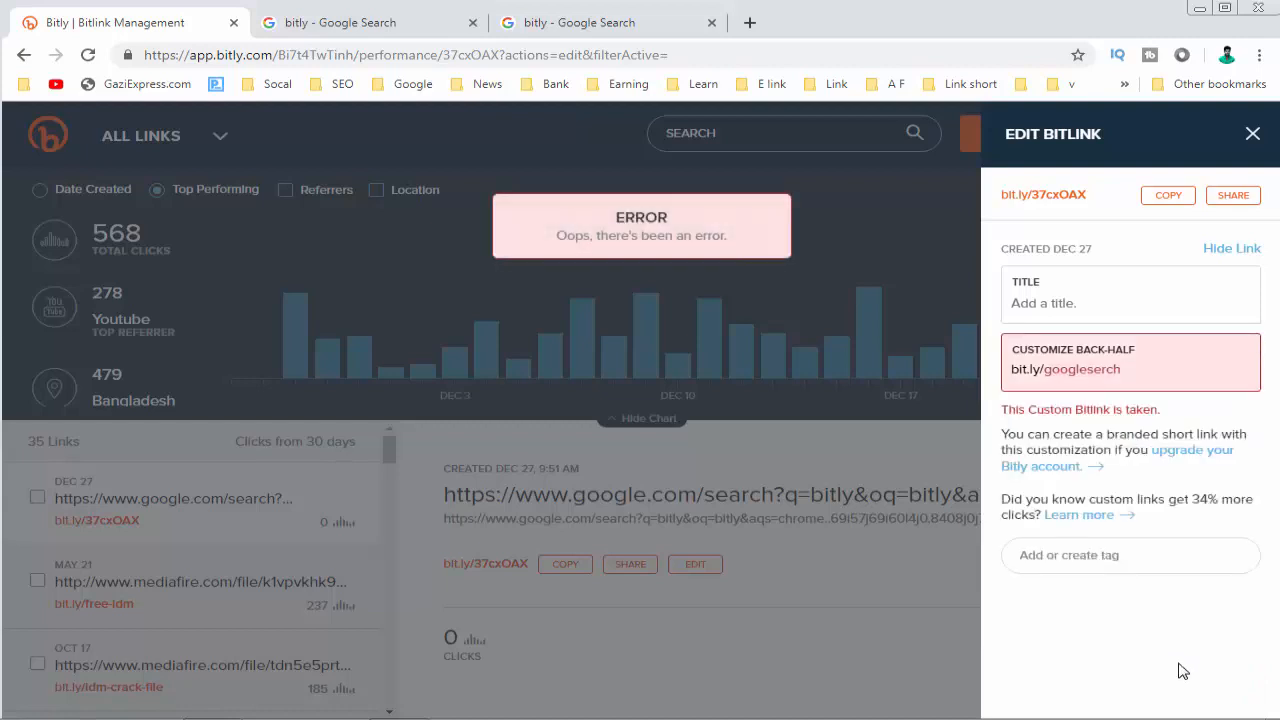
Set the short link's custom back-half to "googleserch1", save it and close the link editor.
click(1129, 375)
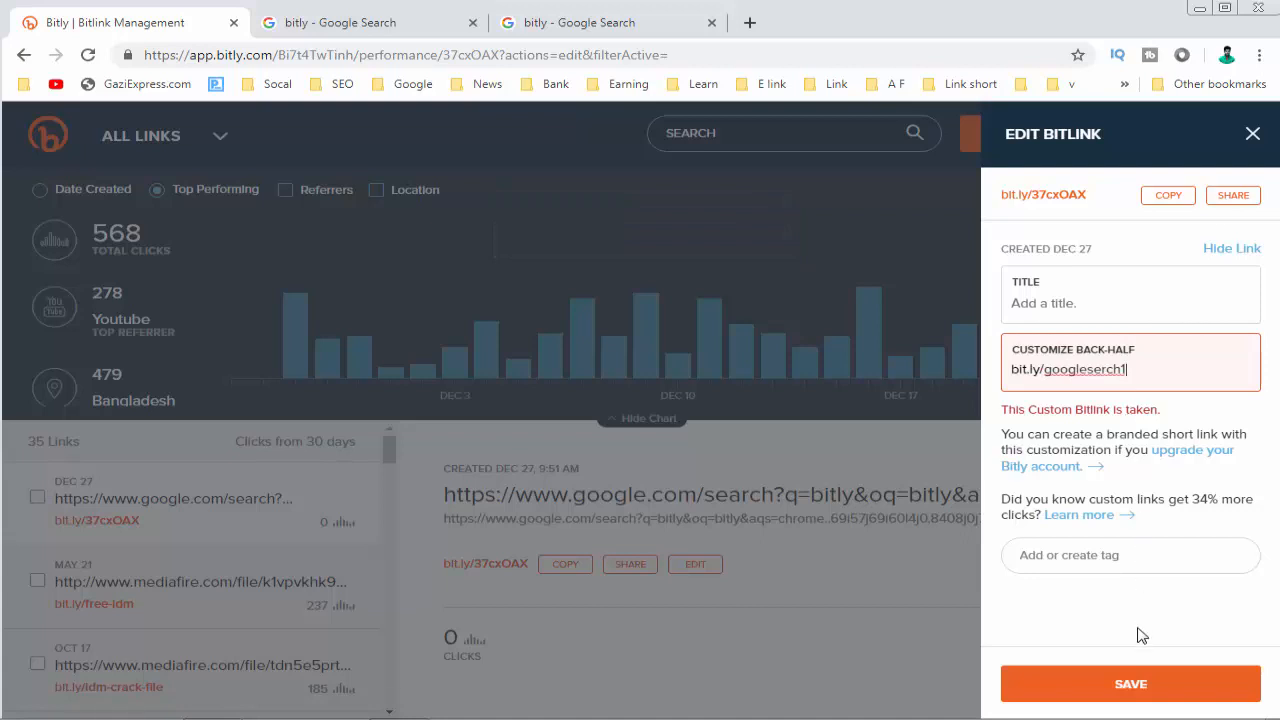
click(1132, 684)
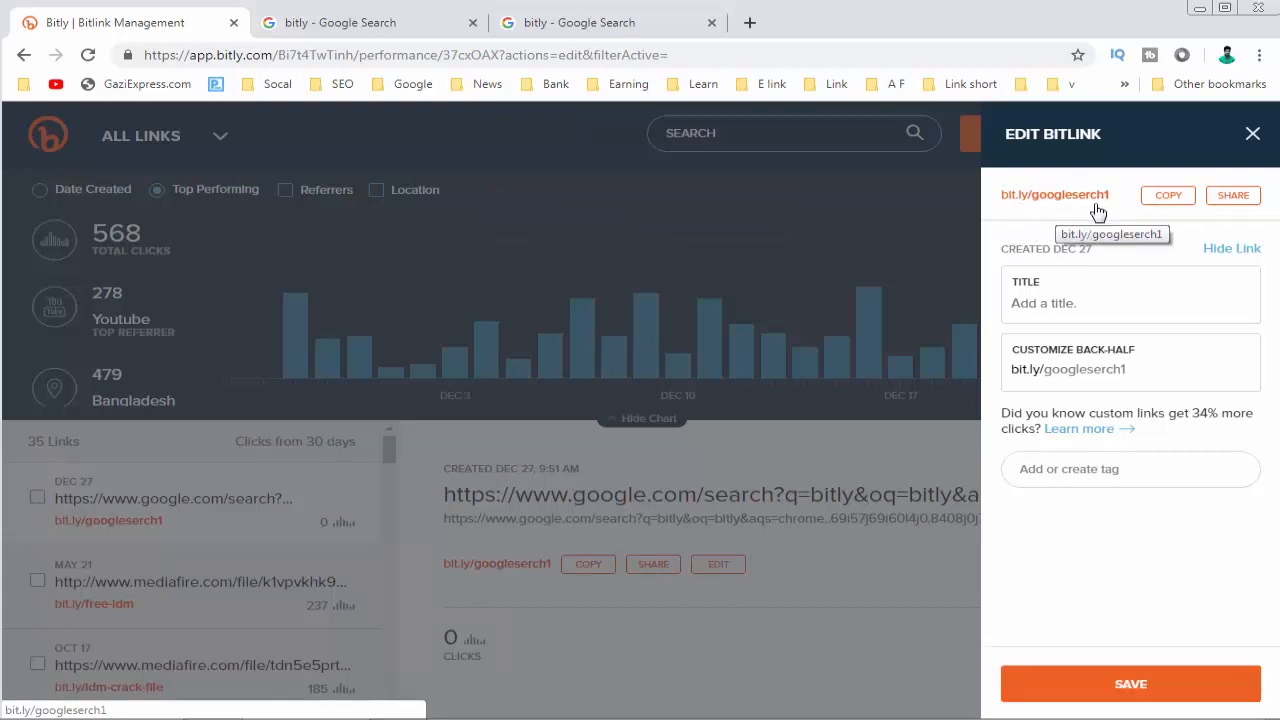
click(1251, 134)
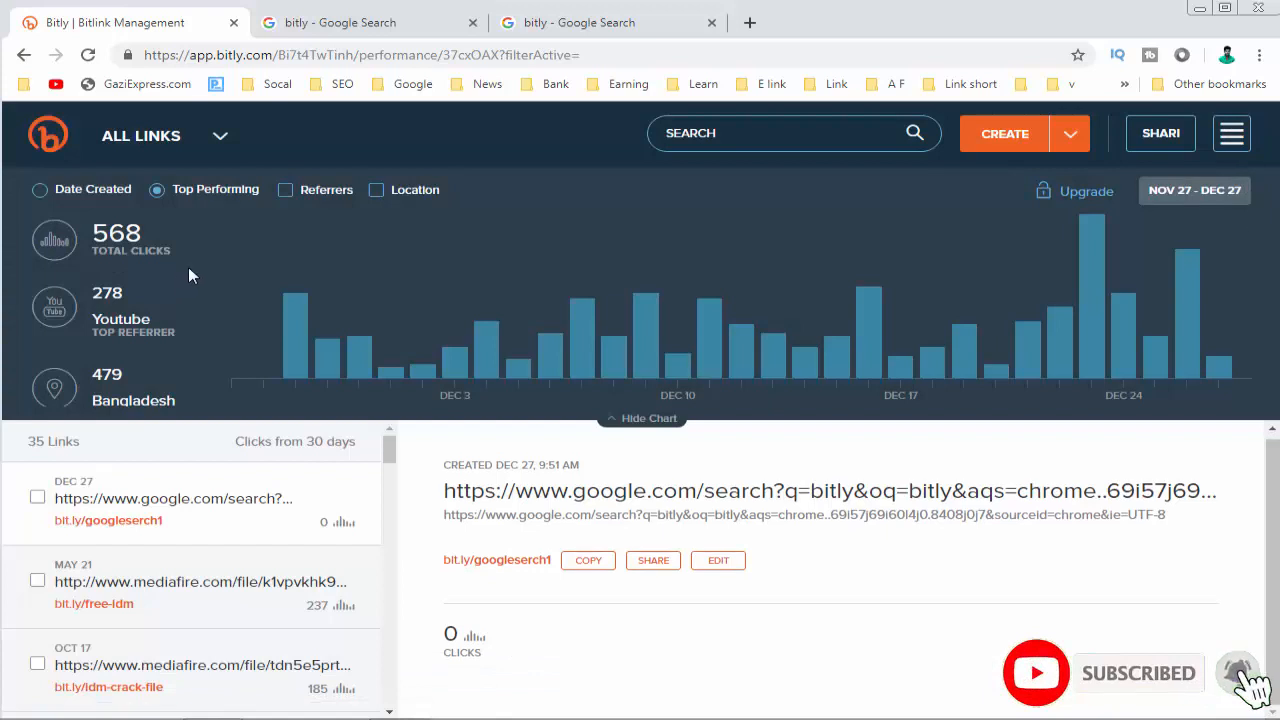